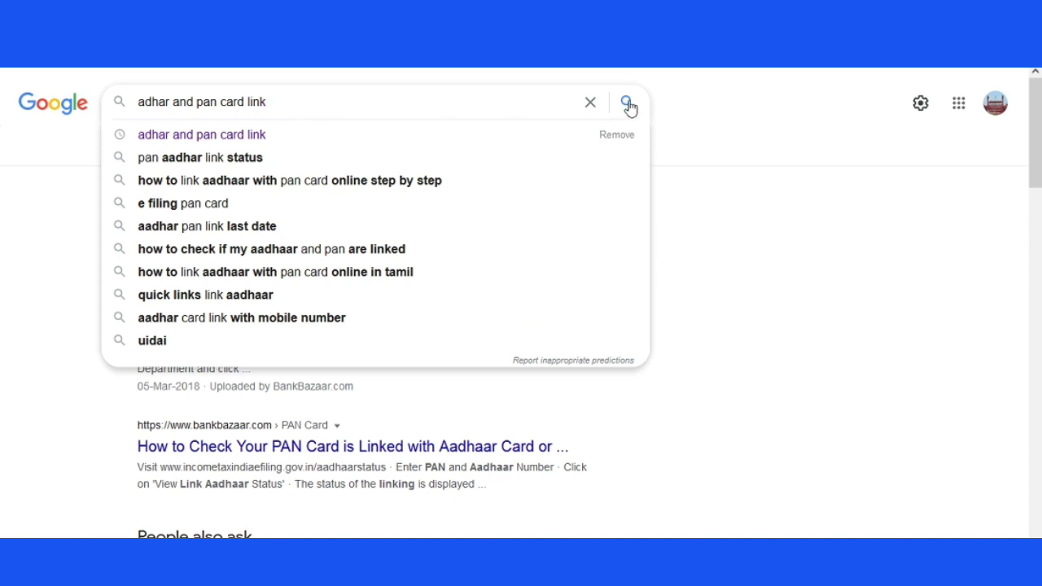
- Search Google for 'adhar and pan card link' and open SBI Card's PAN-Aadhaar linking page
key(Return)
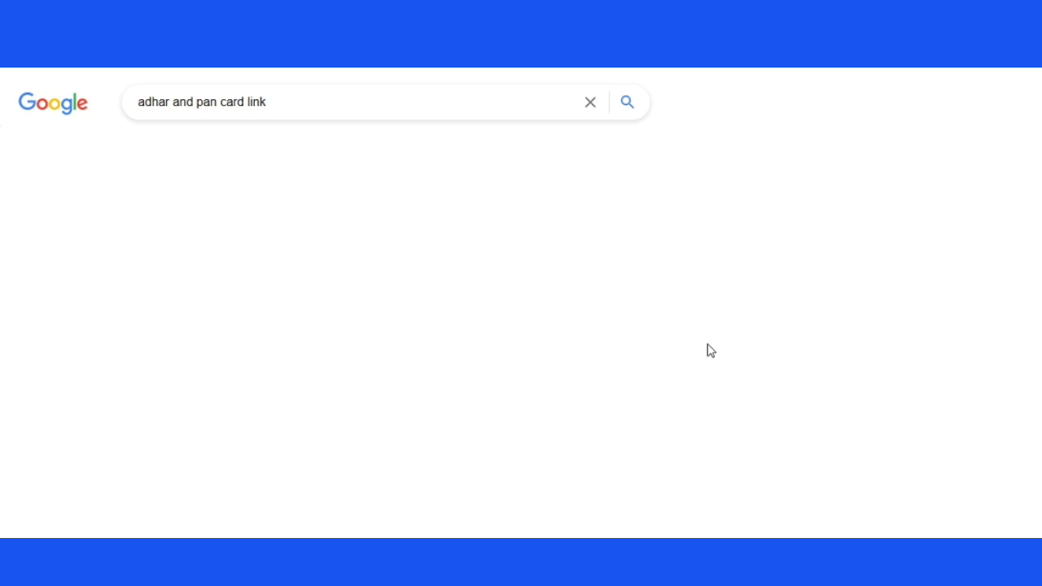
scroll(470, 360, down, 5)
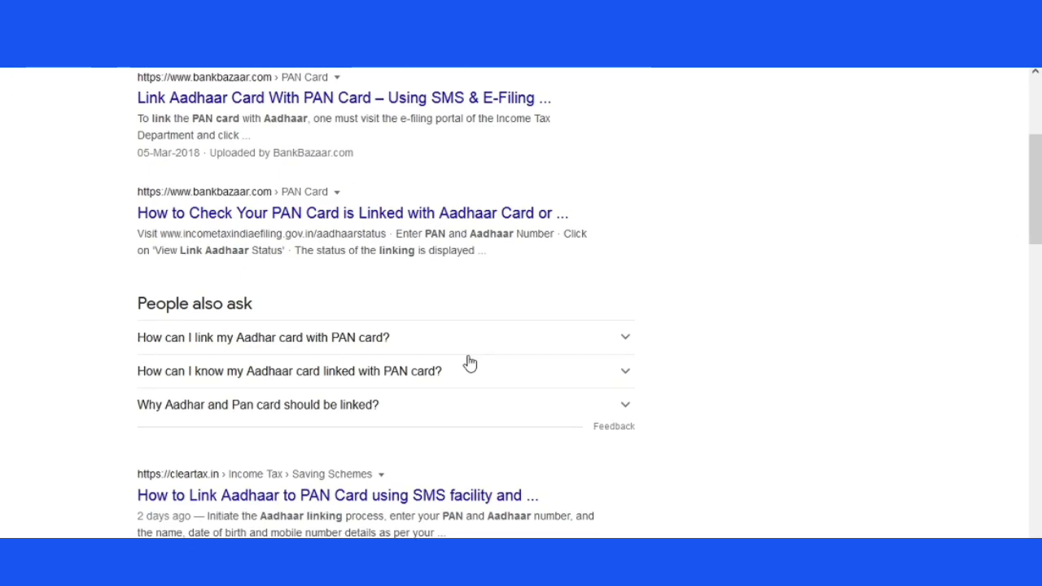
scroll(480, 375, up, 4)
scroll(503, 397, down, 4)
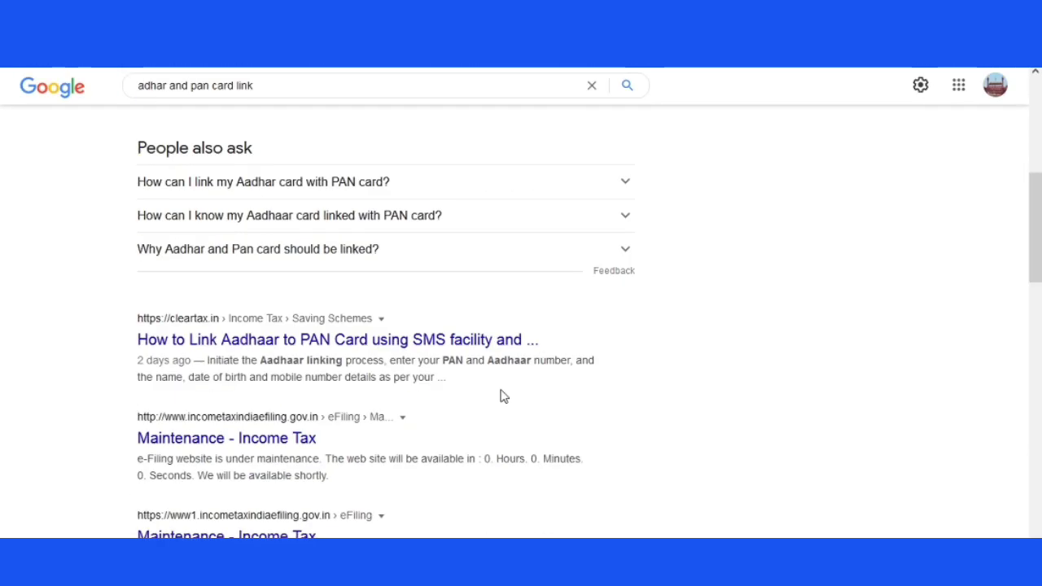
scroll(502, 396, down, 5)
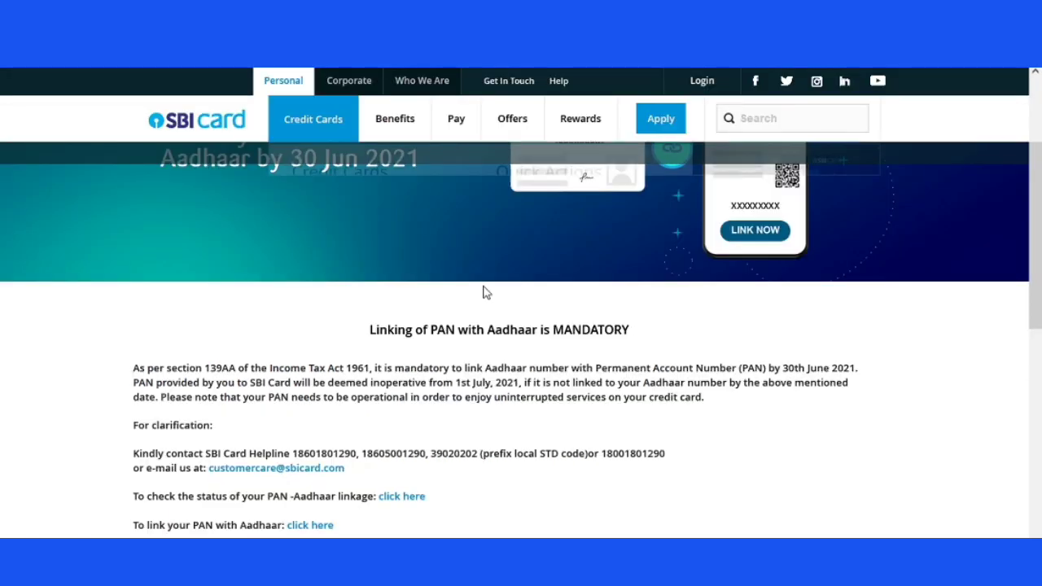
- Select the sentence saying Aadhaar must be linked with PAN by 30th June 2021
scroll(456, 322, up, 2)
scroll(256, 277, up, 2)
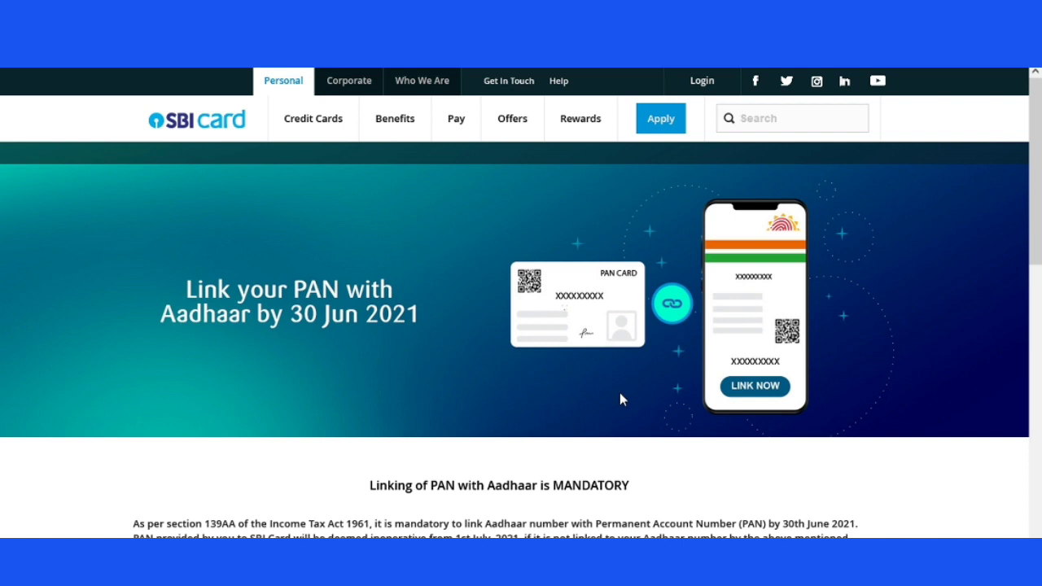
scroll(620, 392, down, 2)
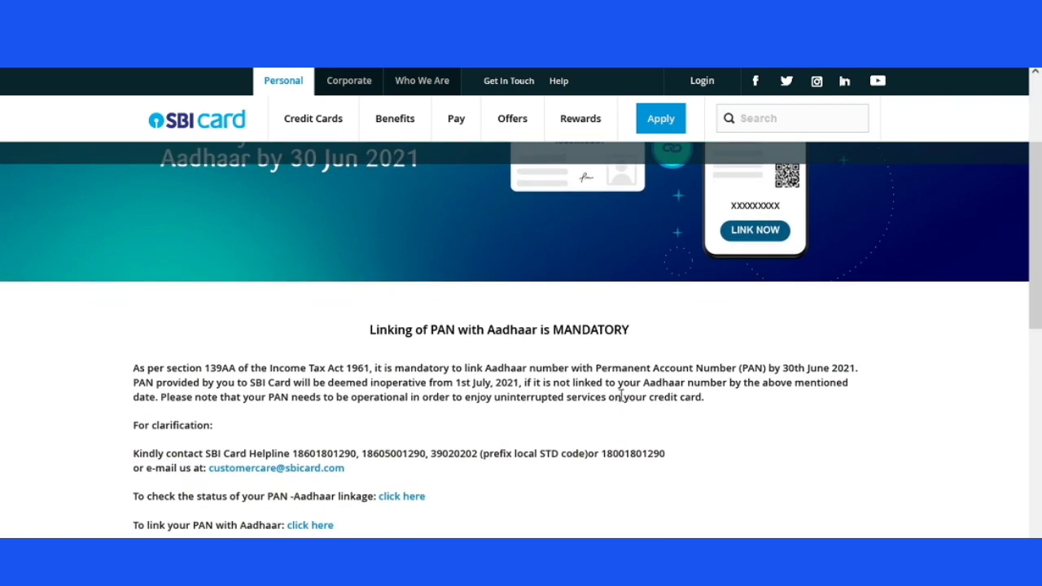
scroll(444, 397, down, 1)
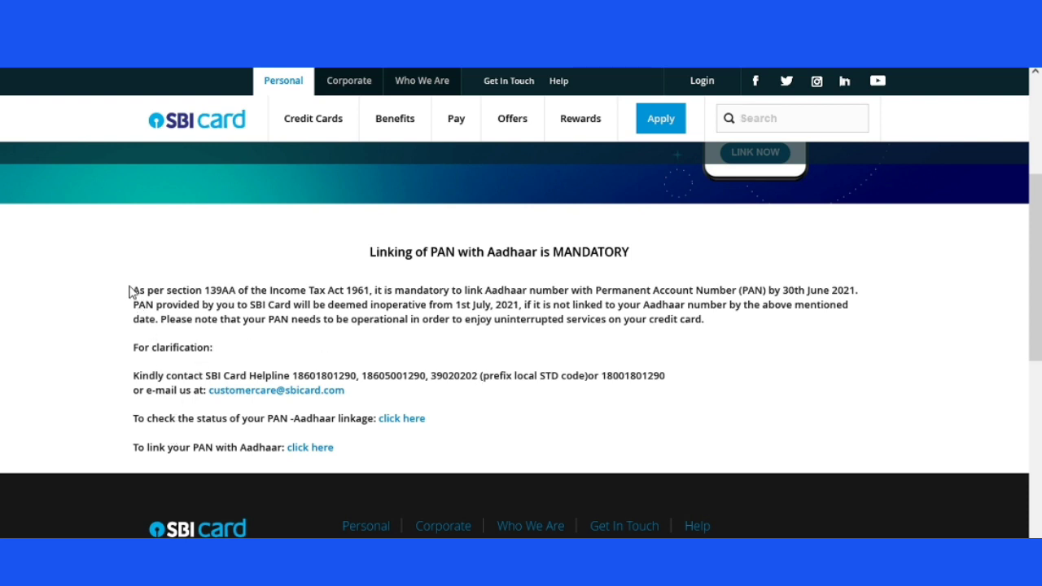
drag(132, 295, 872, 288)
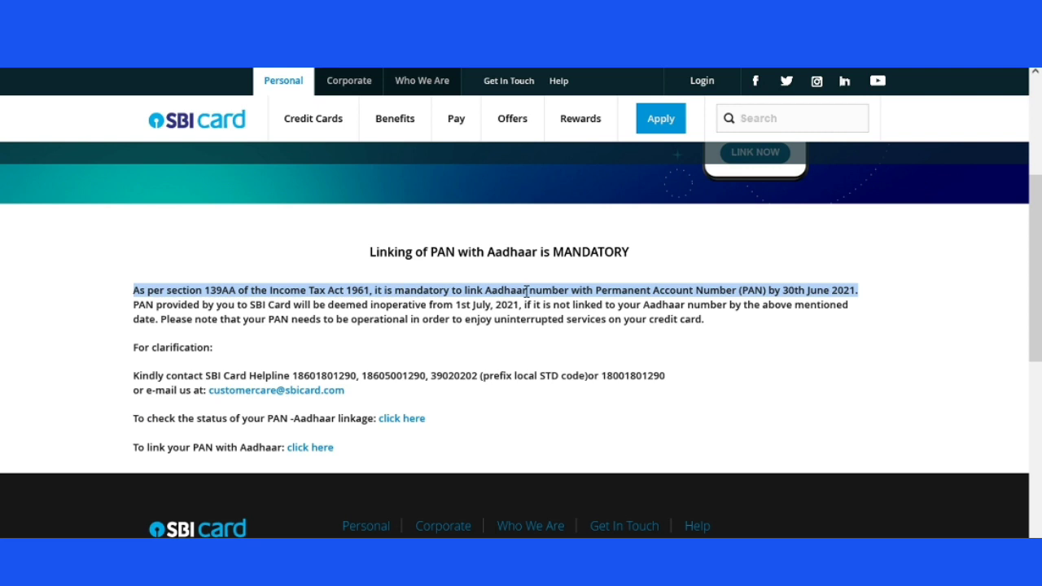
click(383, 338)
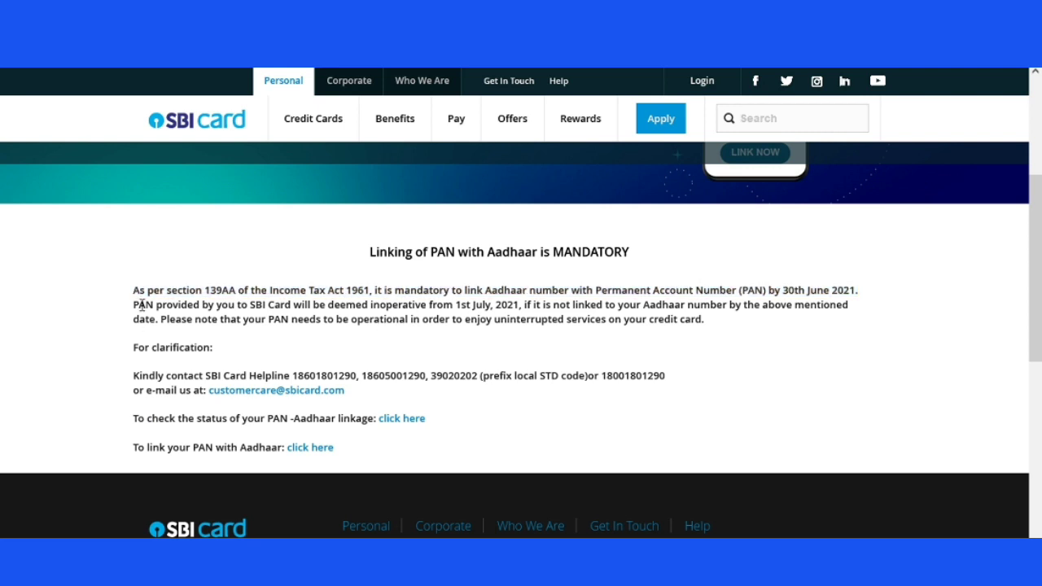
drag(133, 304, 887, 310)
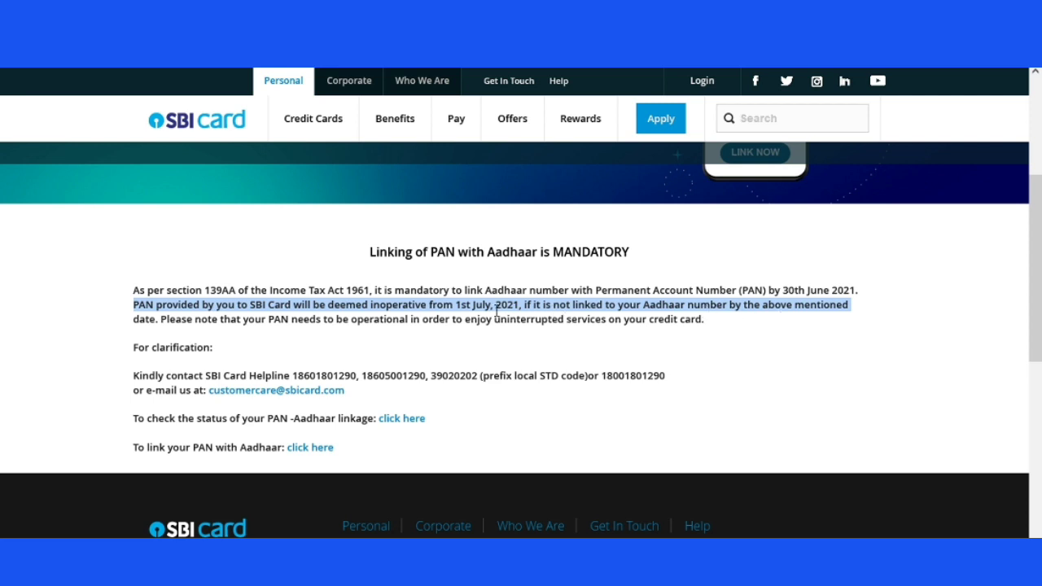
double_click(399, 306)
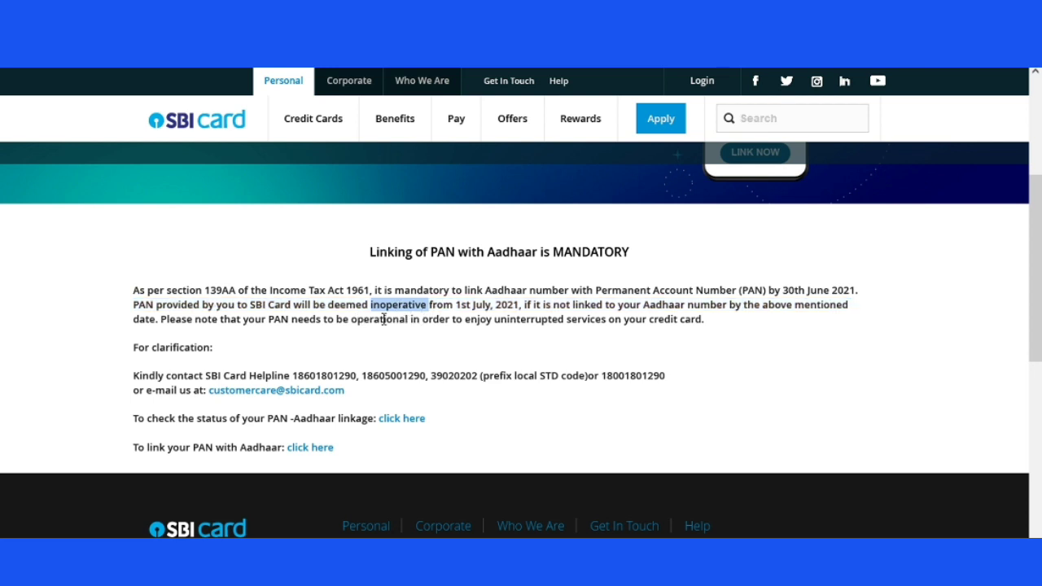
click(329, 350)
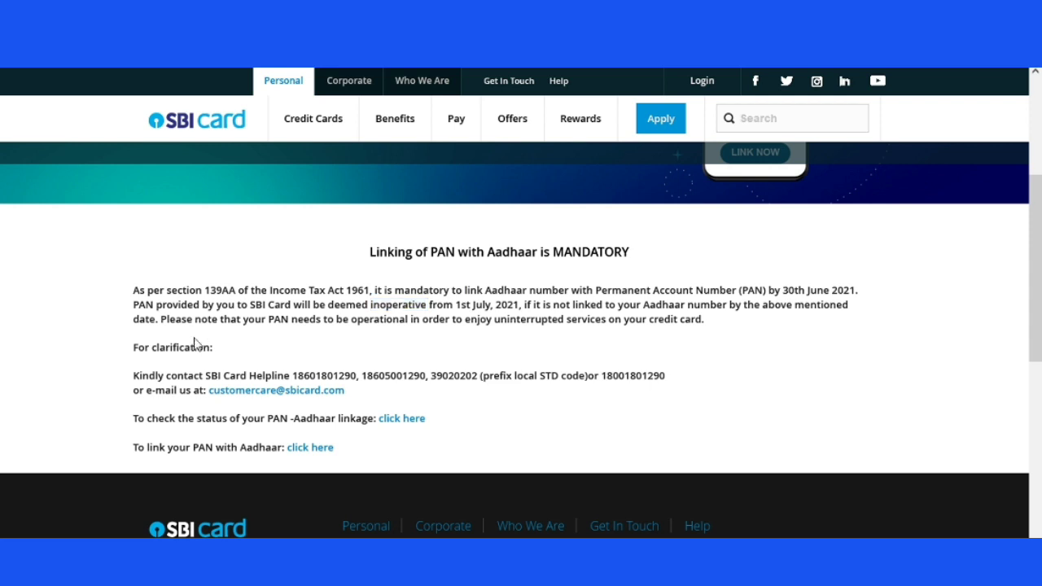
drag(167, 323, 345, 334)
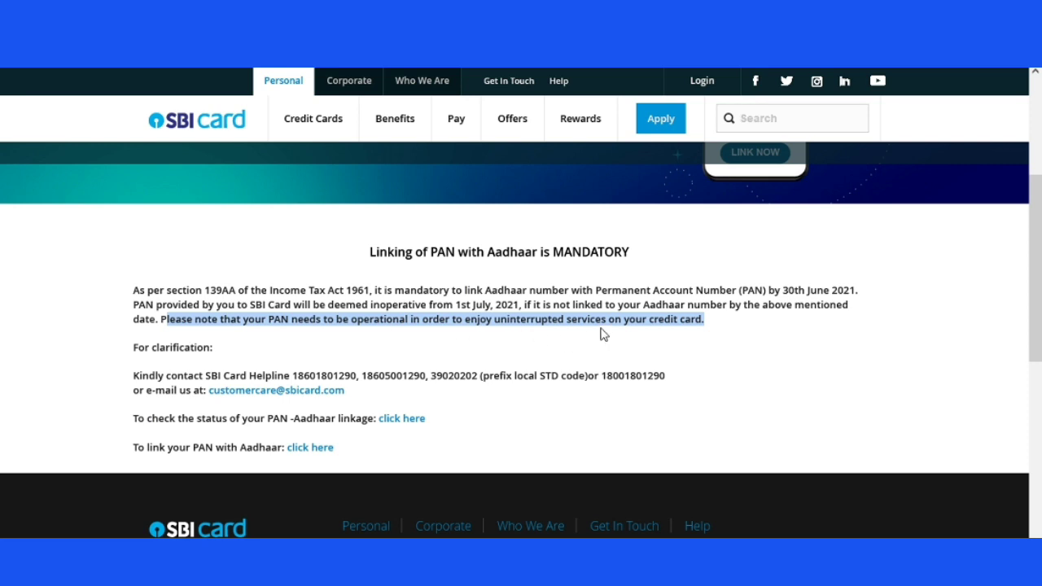
click(683, 352)
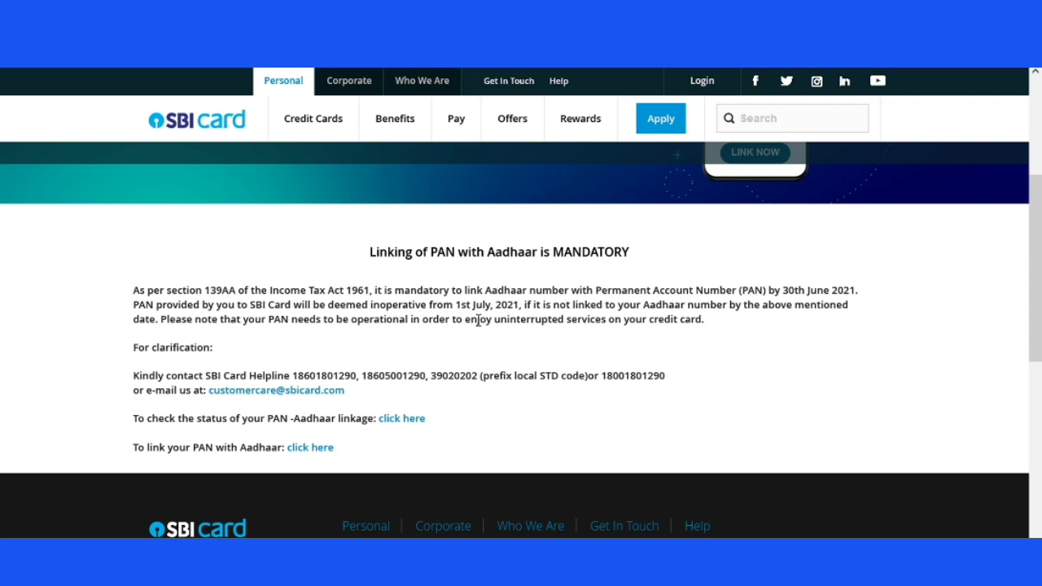
- Find the 'To link your PAN with Aadhaar' line and follow it to the e-Filing Link Aadhaar page
scroll(478, 319, down, 3)
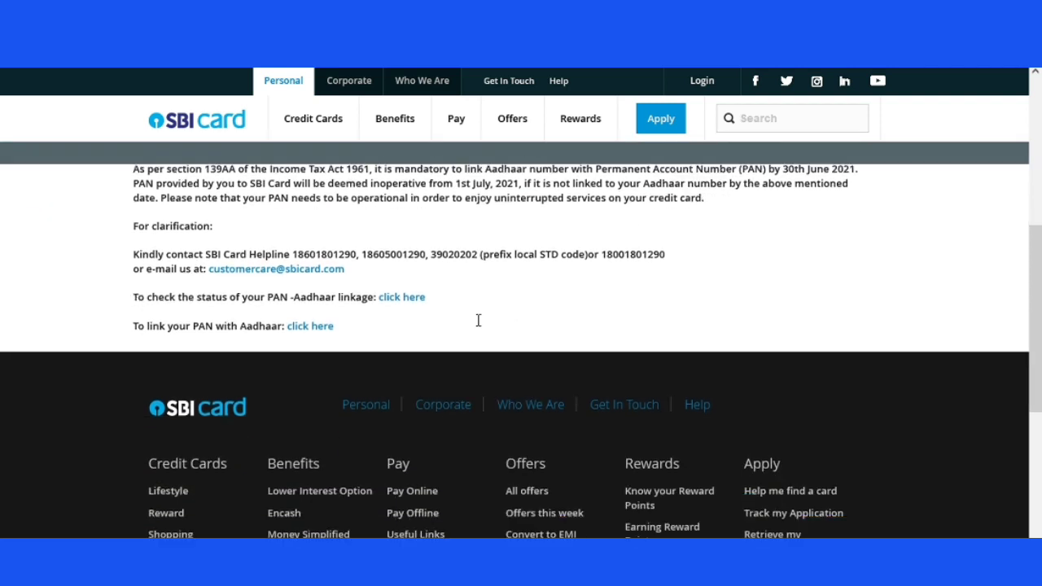
scroll(302, 326, up, 2)
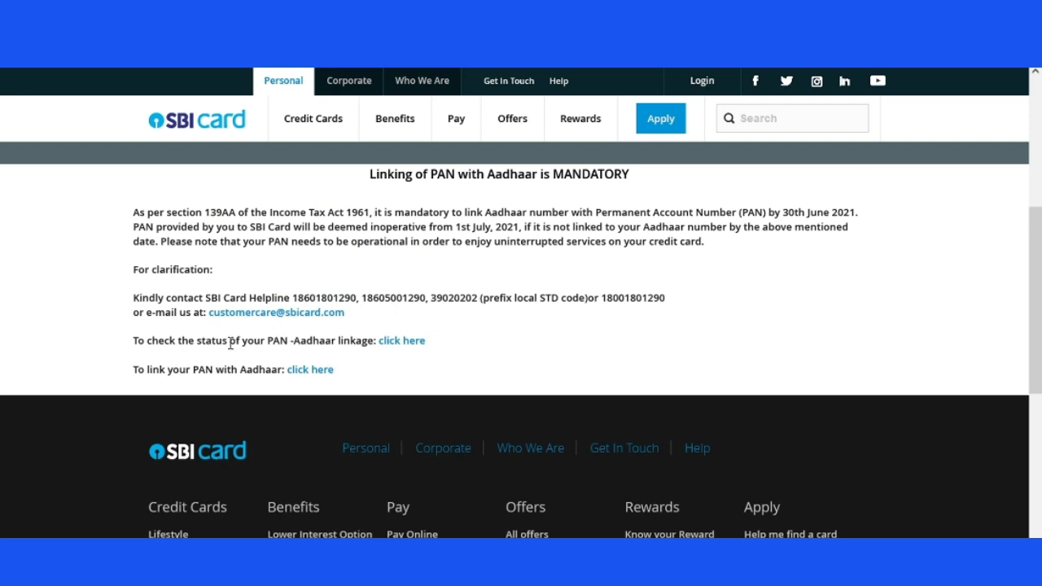
scroll(493, 382, up, 2)
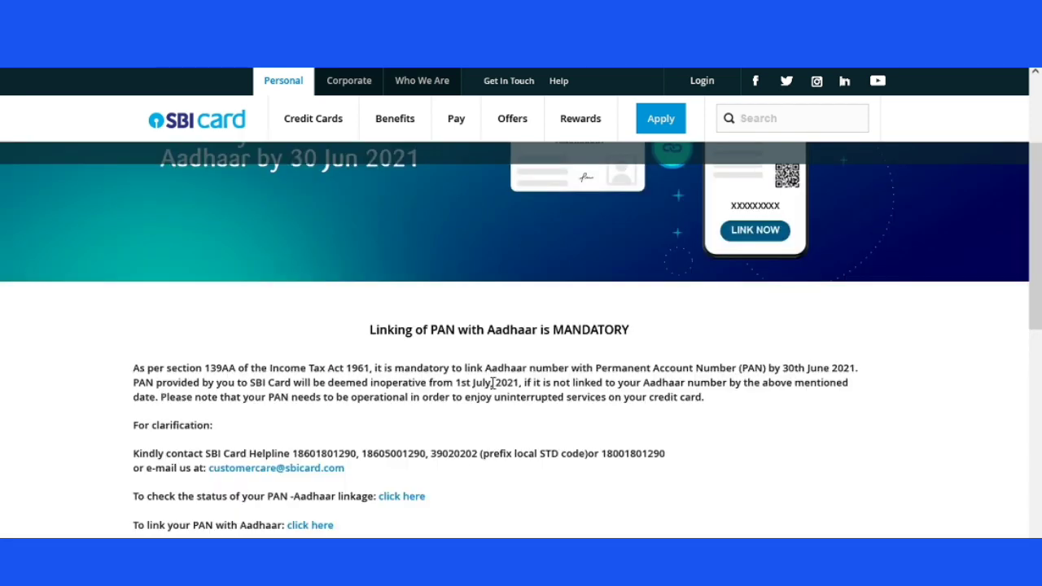
scroll(495, 383, up, 2)
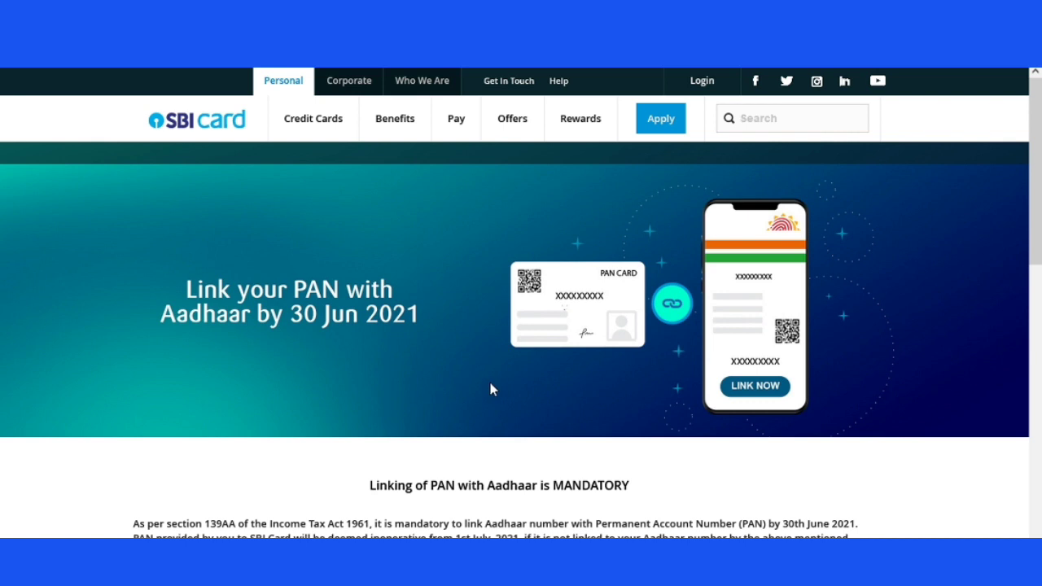
scroll(489, 388, down, 5)
scroll(281, 311, up, 3)
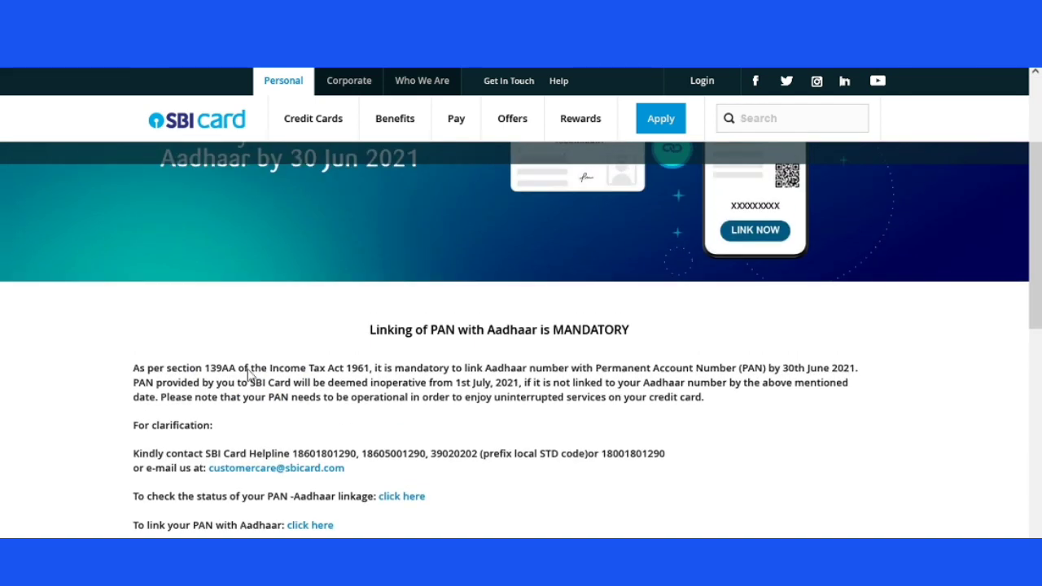
scroll(244, 367, down, 1)
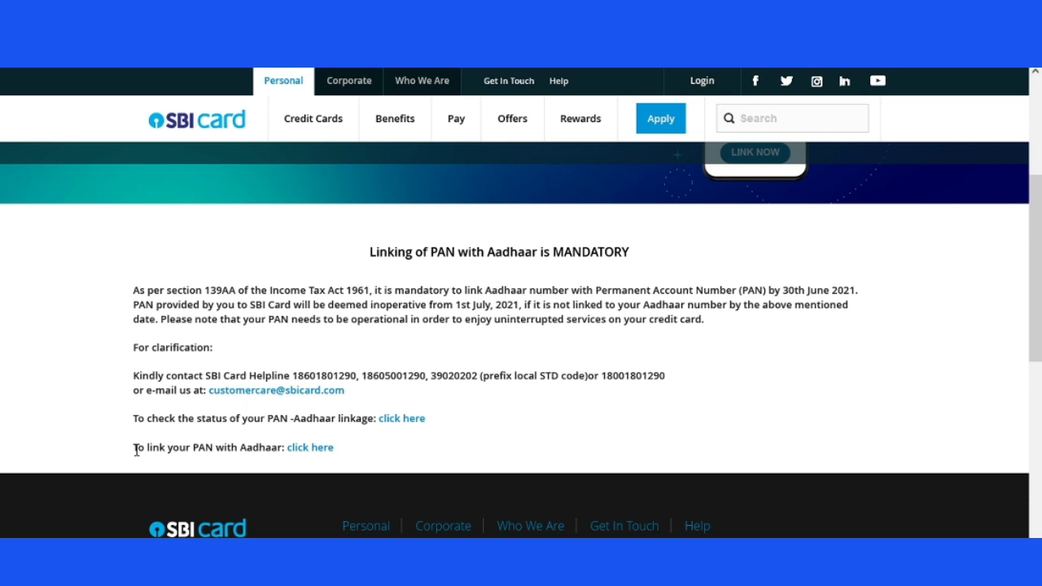
drag(132, 452, 281, 451)
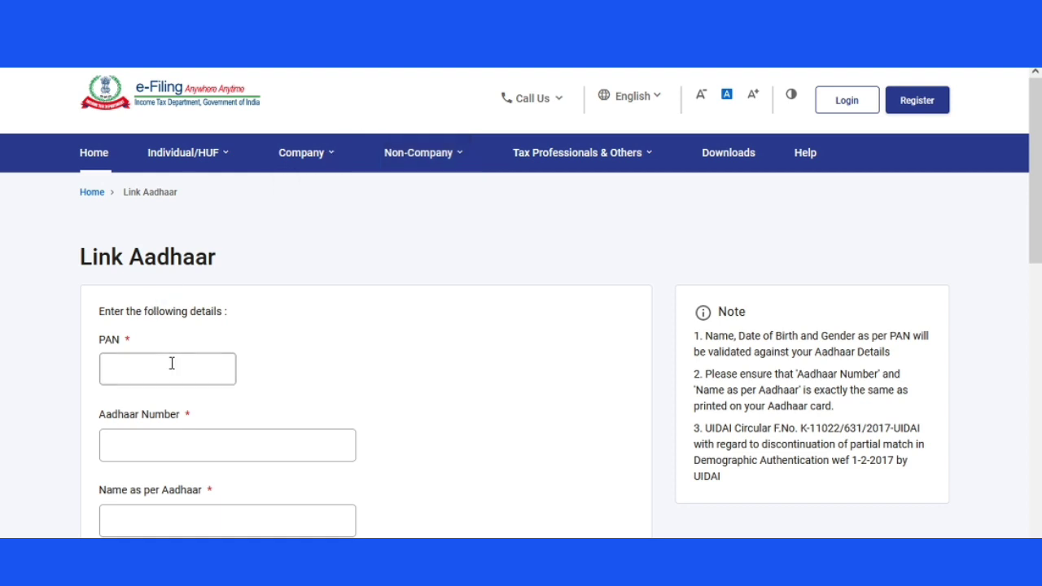
- Enter the PAN and the Aadhaar number in the Link Aadhaar form
click(172, 363)
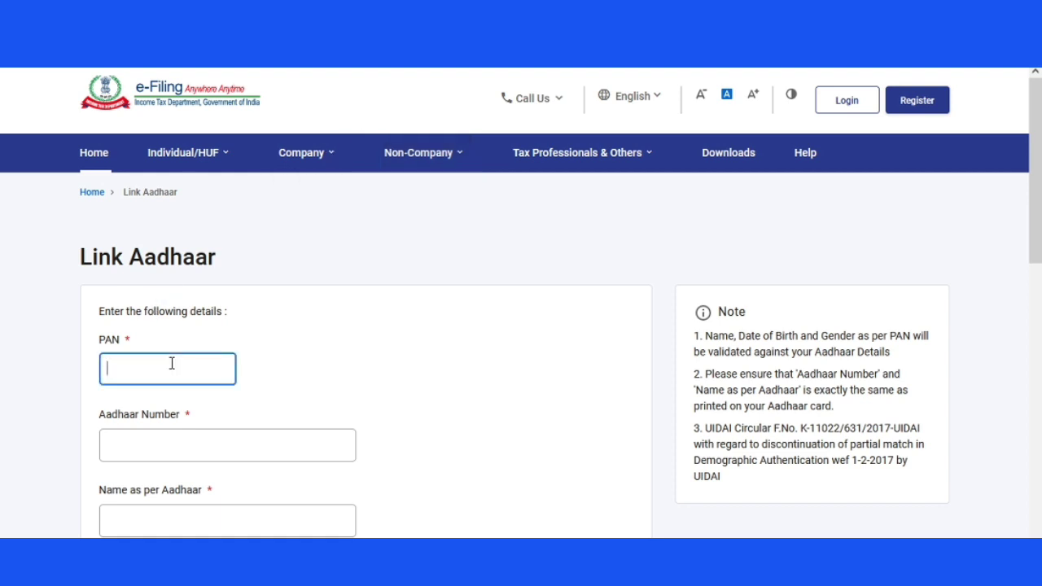
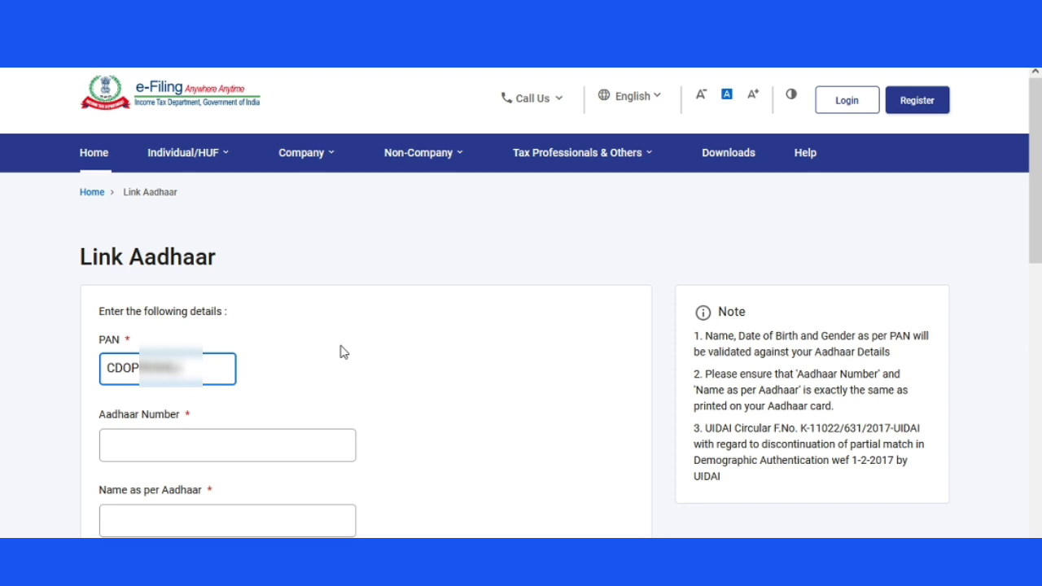
scroll(334, 352, down, 2)
click(222, 332)
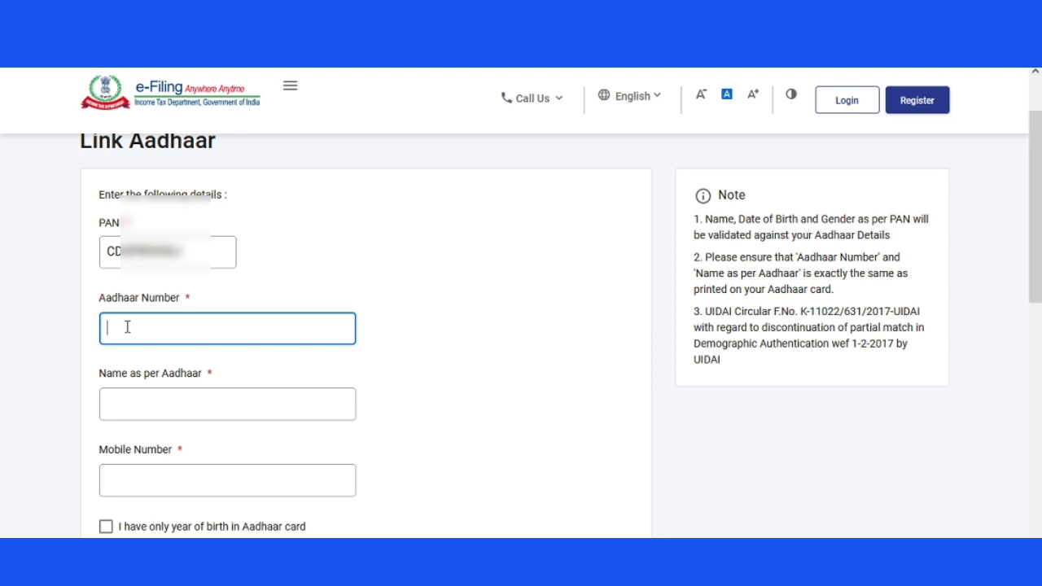
text(251)
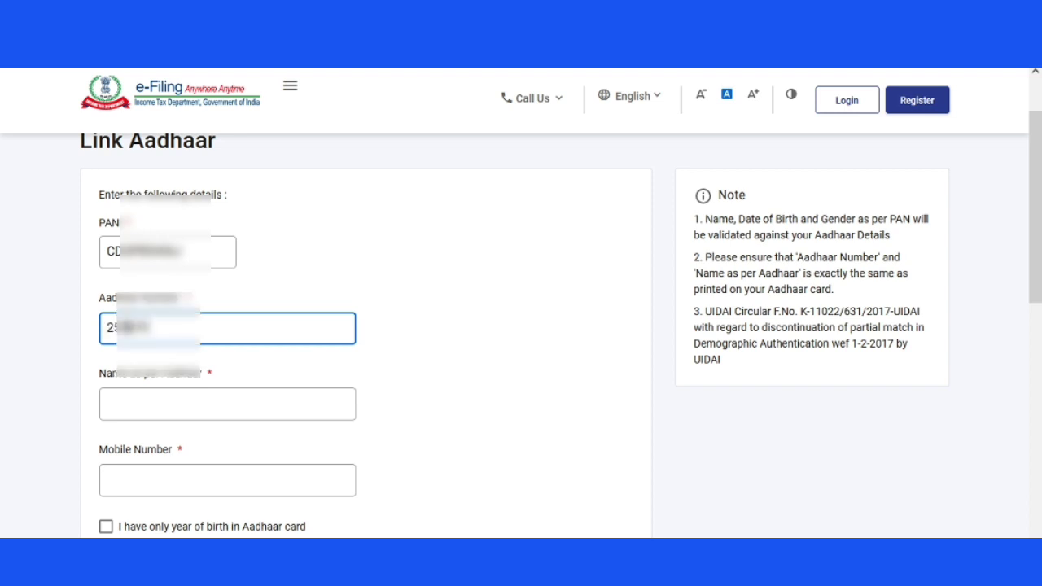
text(123456)
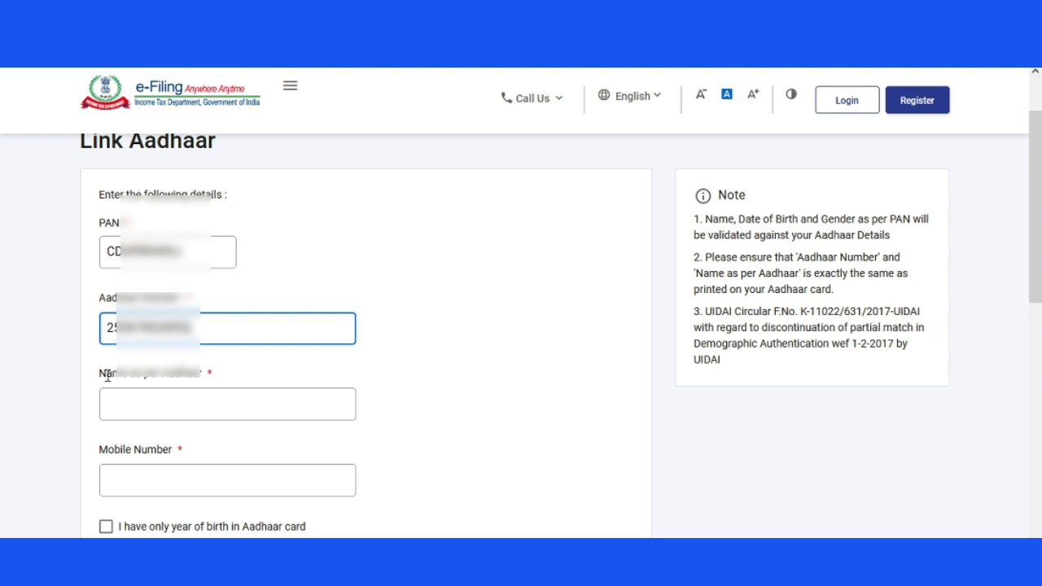
- Highlight the Name as per Aadhaar, PAN and Aadhaar Number labels and the PAN validation note
drag(98, 372, 221, 377)
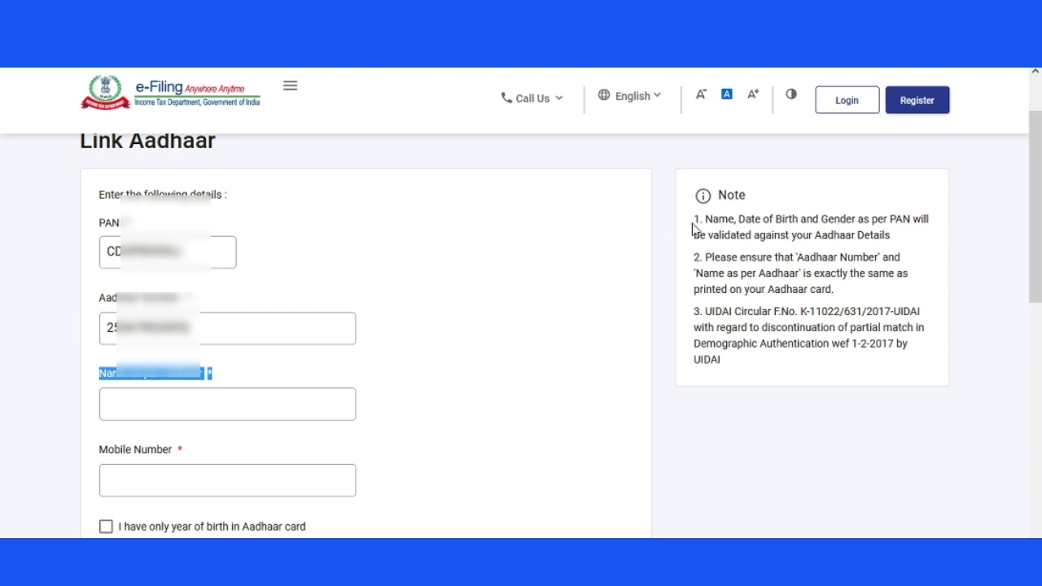
drag(693, 229, 911, 239)
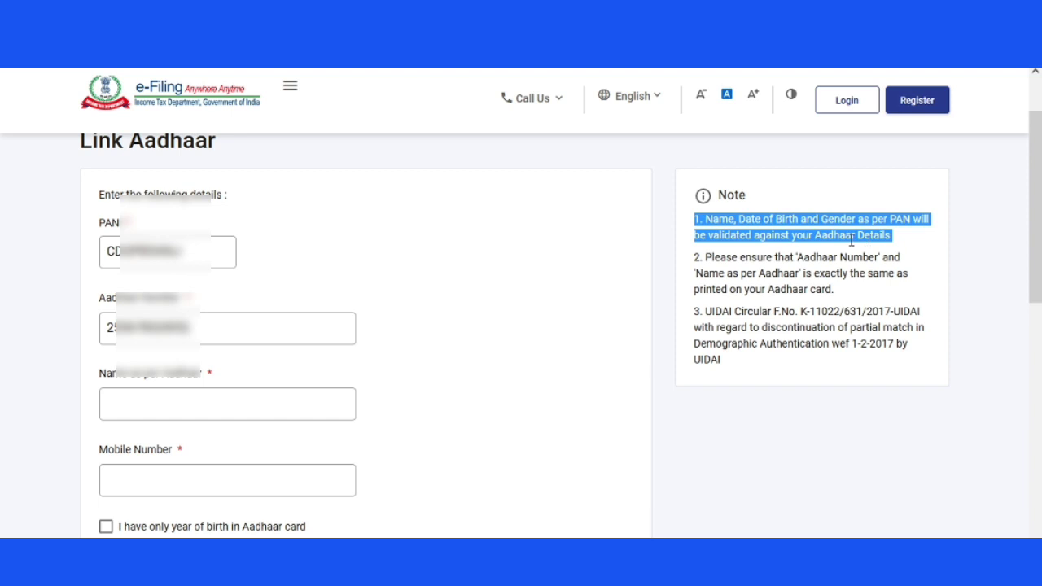
double_click(104, 225)
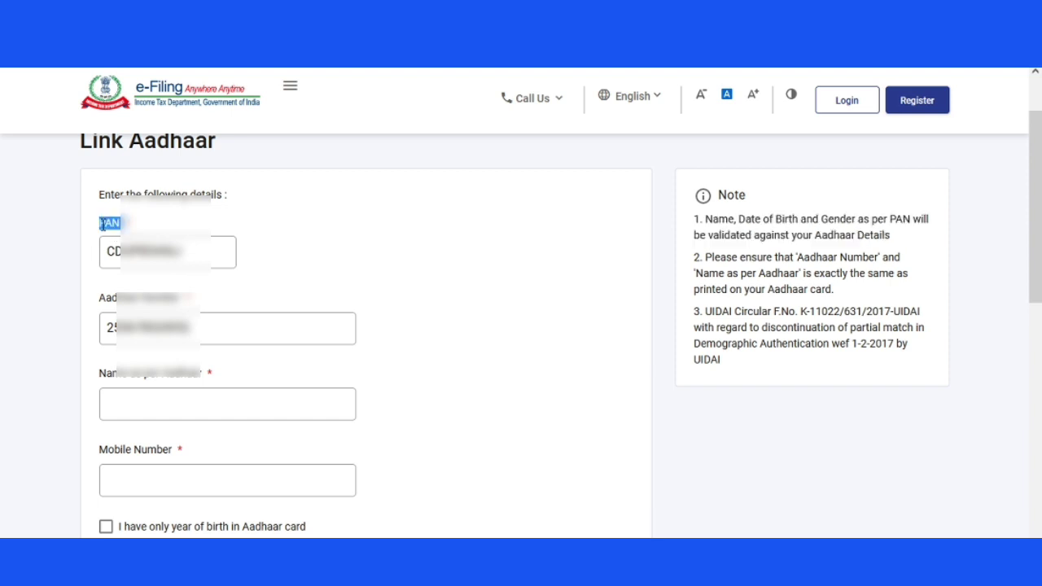
click(188, 301)
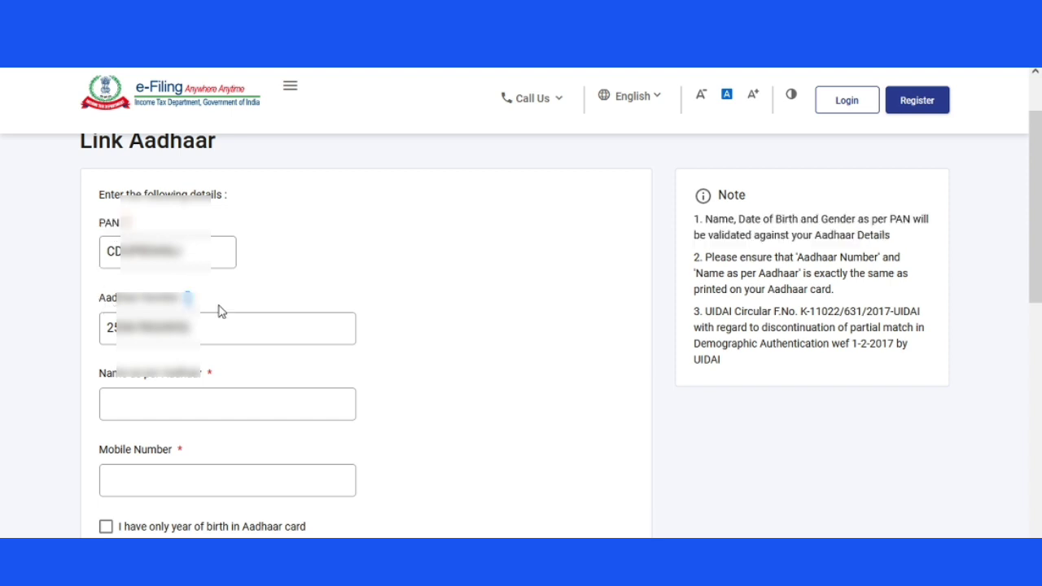
drag(103, 301, 215, 307)
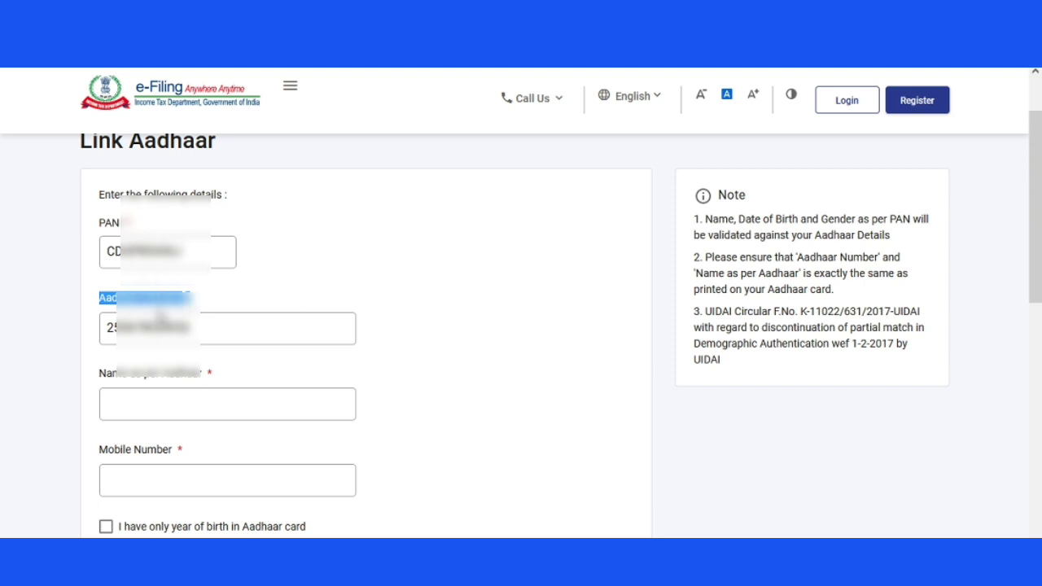
- Fill Name as per Aadhaar with the cardholder's name and begin entering the mobile number
click(127, 408)
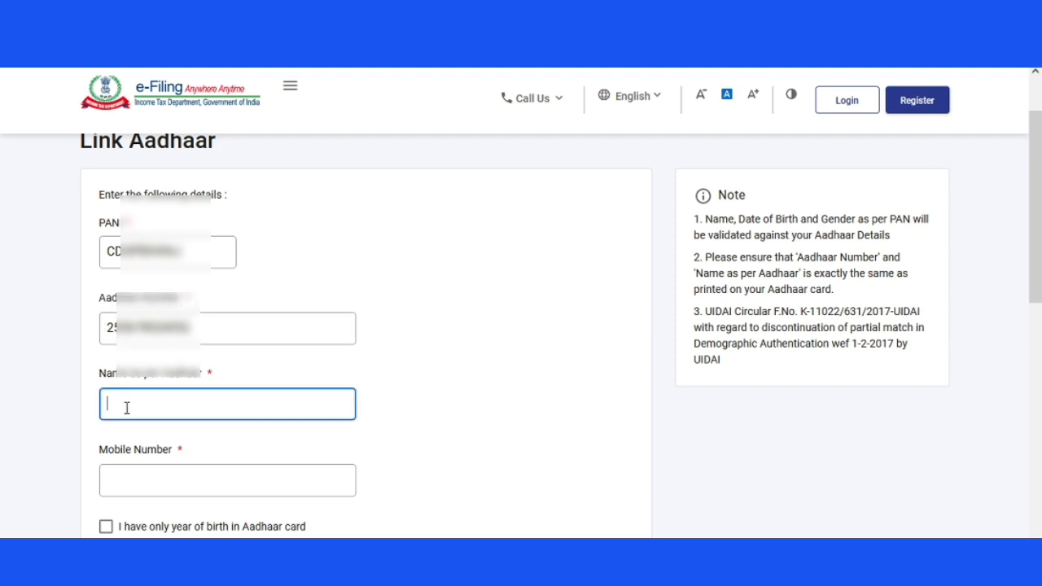
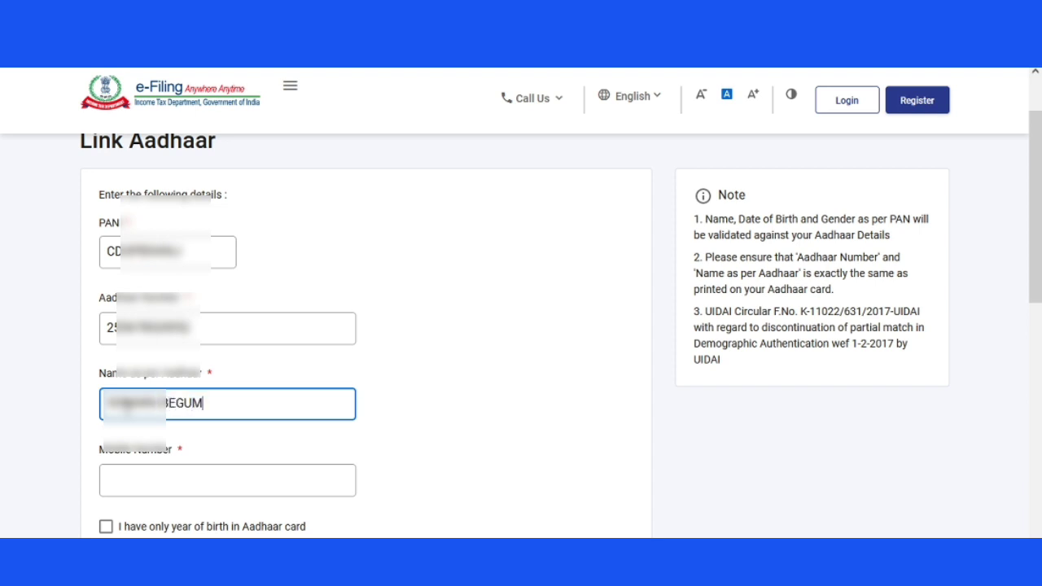
click(233, 484)
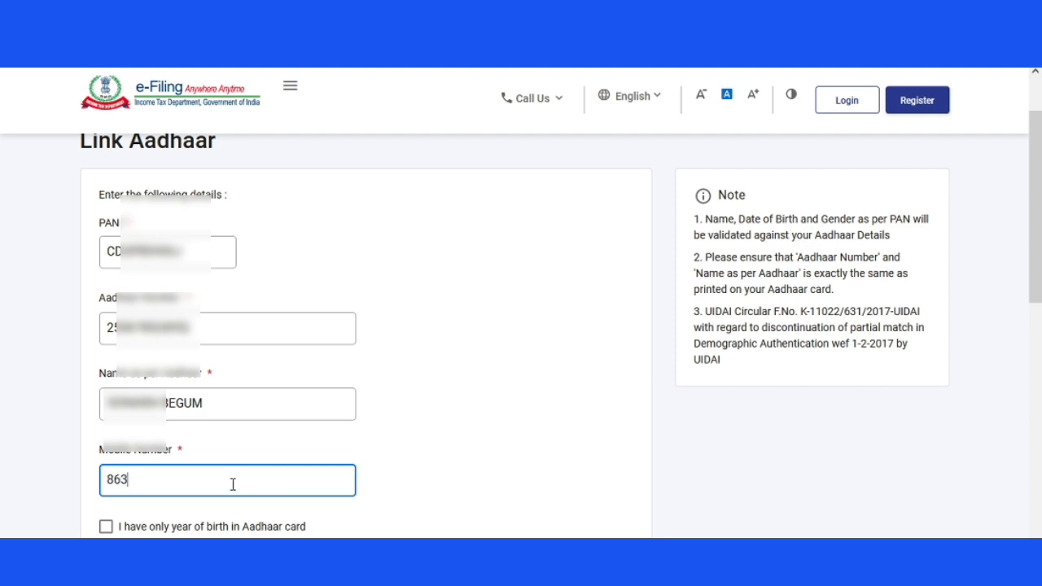
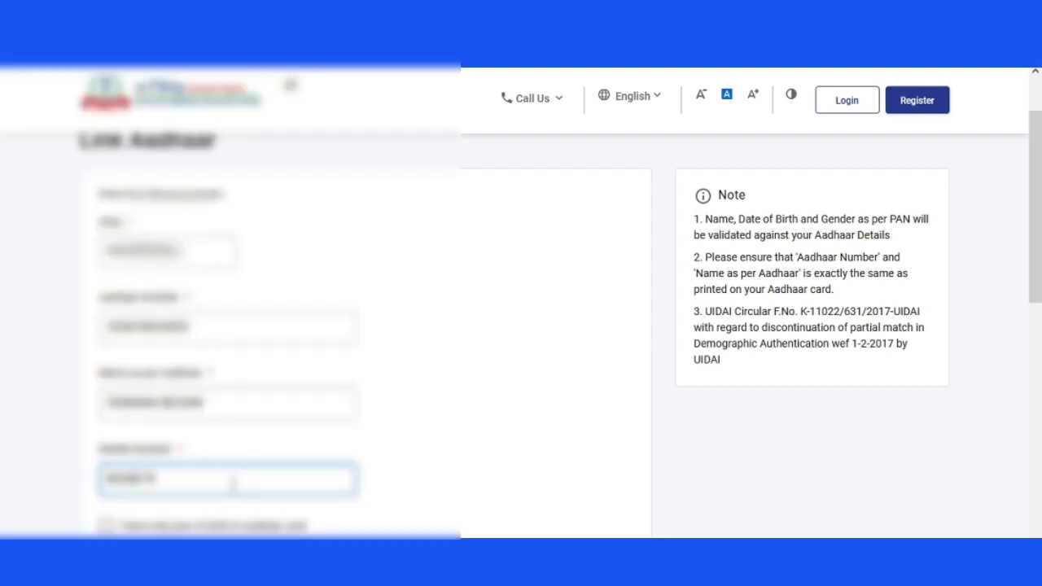
- Correct the mobile number's mistyped final digits and check the entry
scroll(233, 485, down, 1)
scroll(233, 484, down, 2)
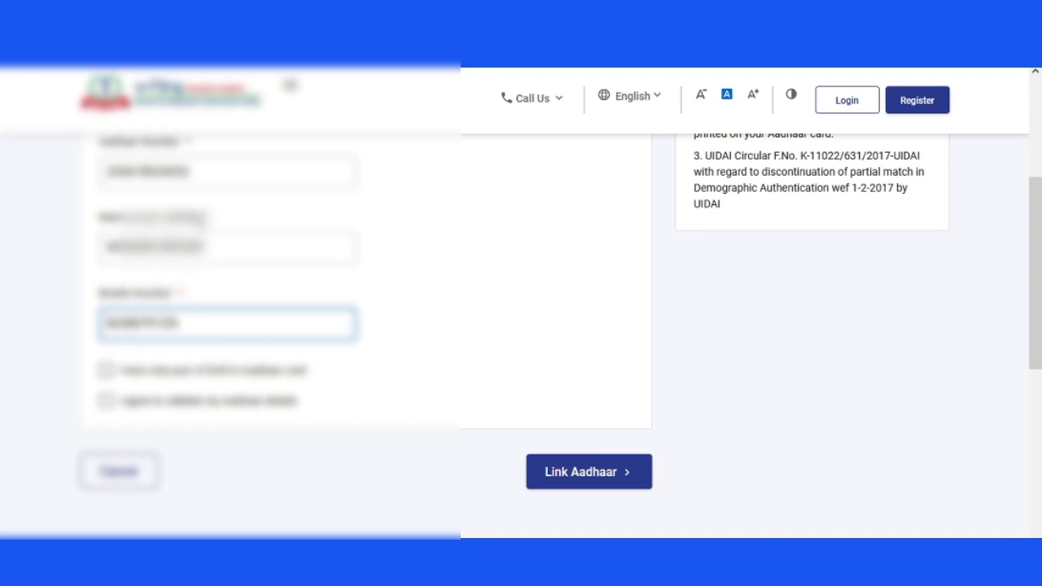
key(BackSpace)
key(BackSpace)
double_click(224, 323)
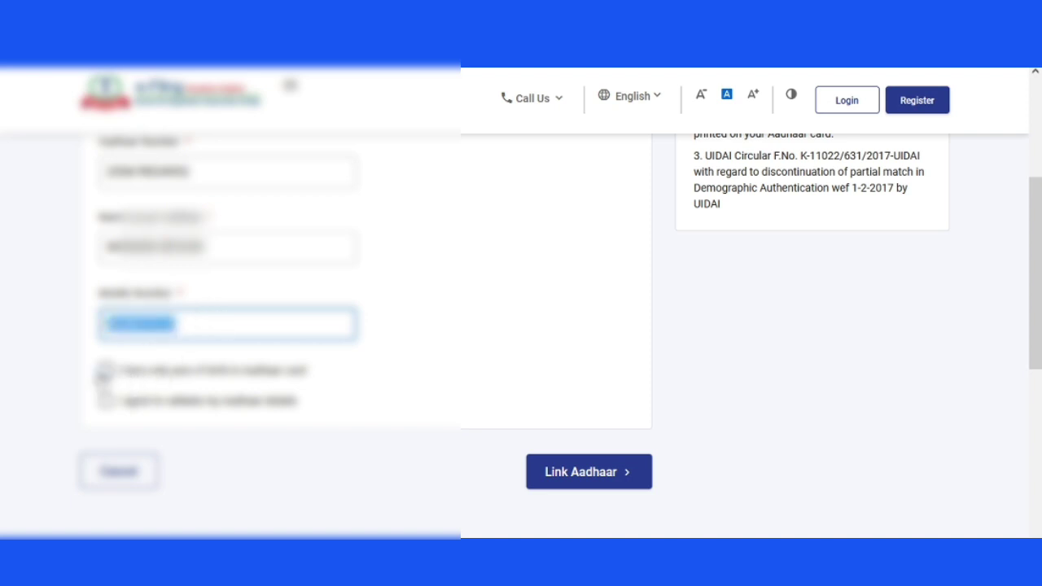
- Tick the year-of-birth and Aadhaar validation consent boxes and submit the Link Aadhaar request
click(105, 371)
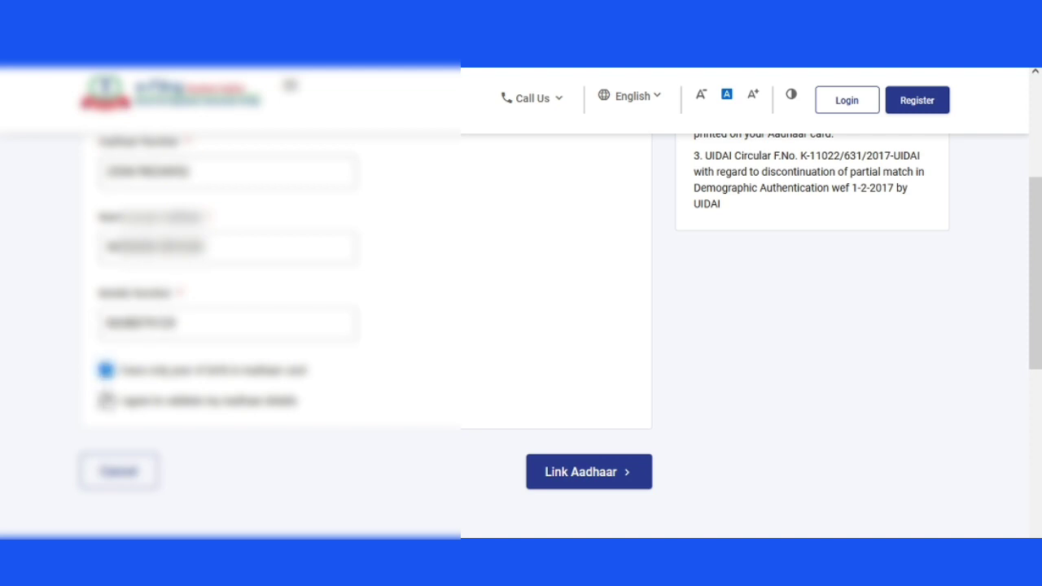
click(105, 400)
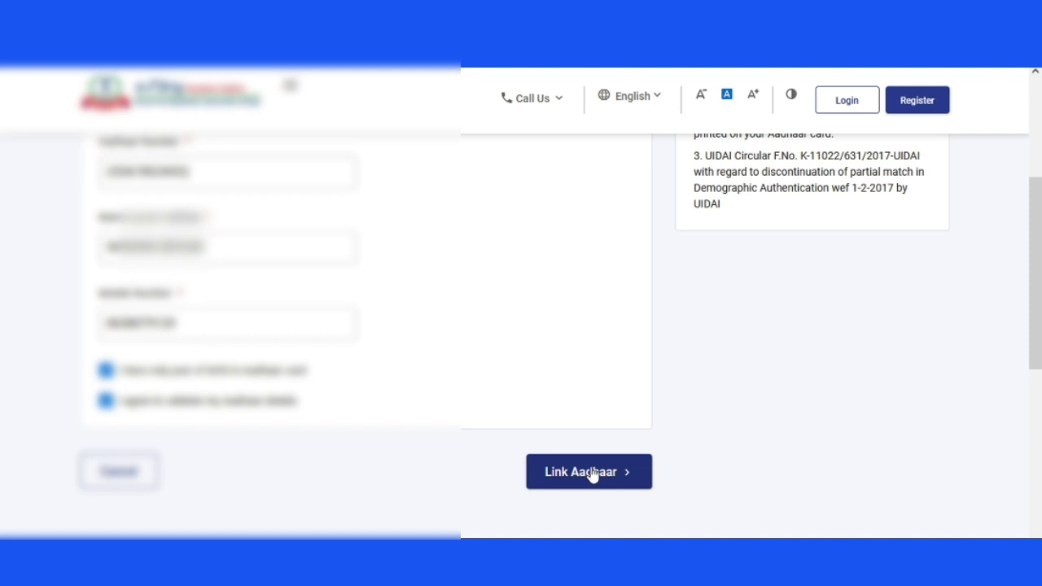
click(563, 474)
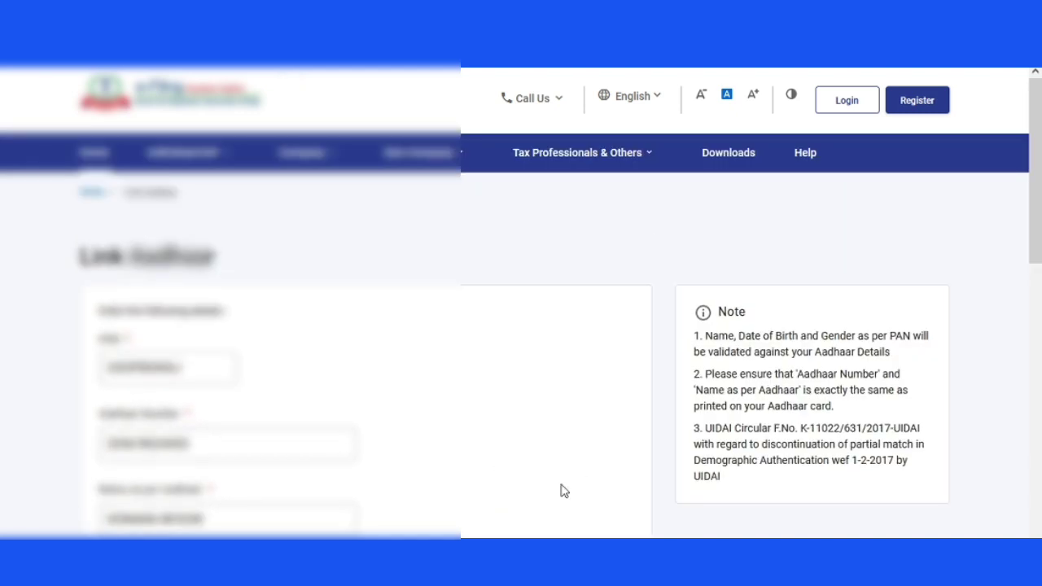
scroll(563, 491, down, 5)
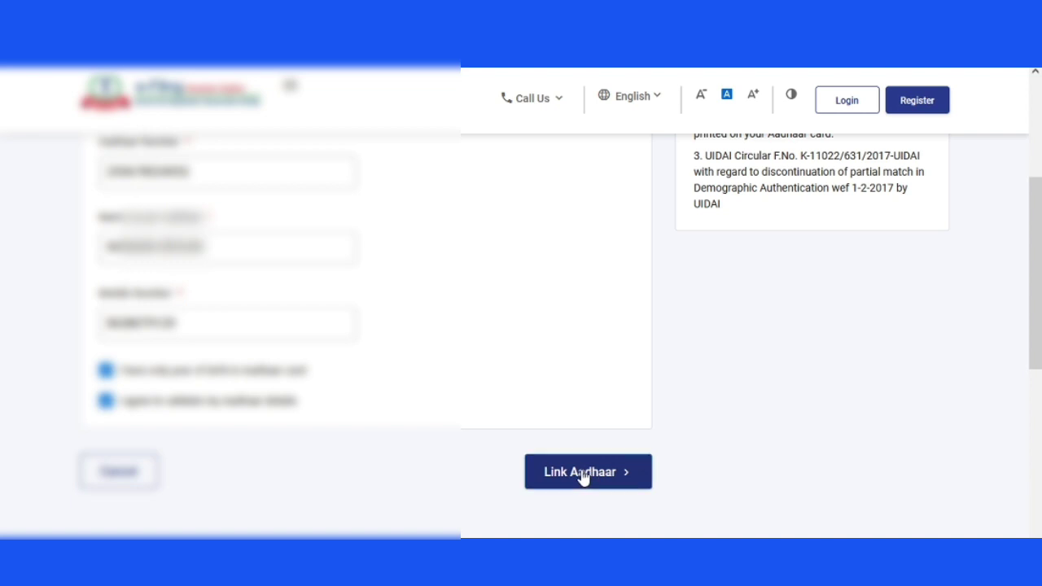
click(595, 482)
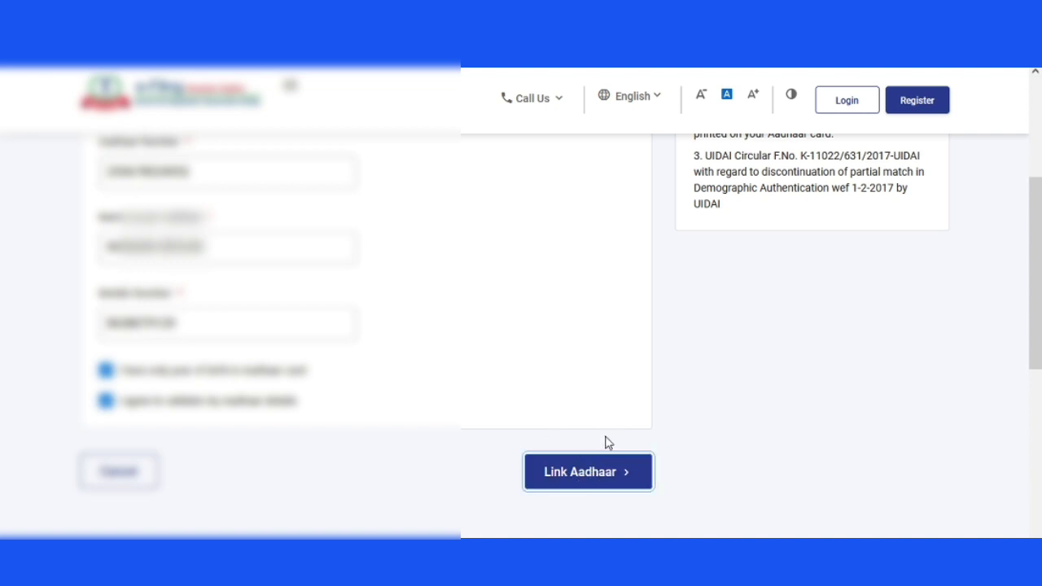
click(589, 480)
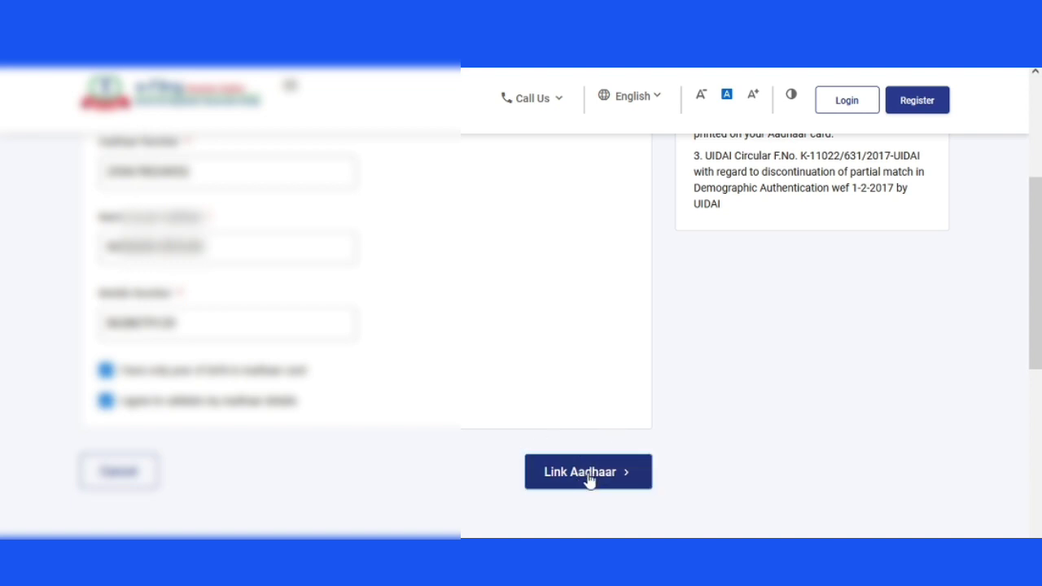
scroll(616, 374, up, 3)
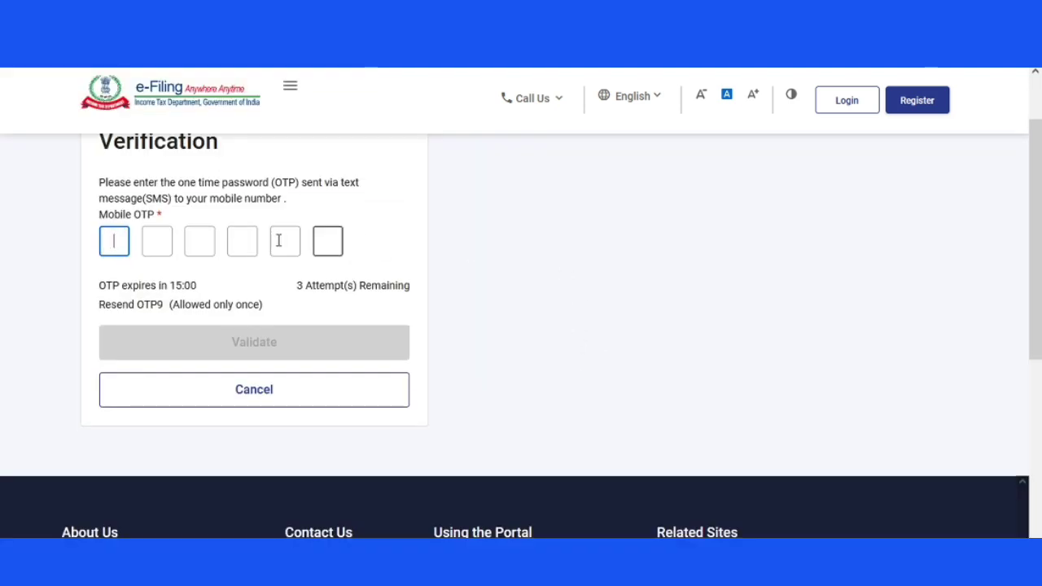
- Enter the six-digit SMS OTP under Verification and validate it
scroll(318, 286, up, 2)
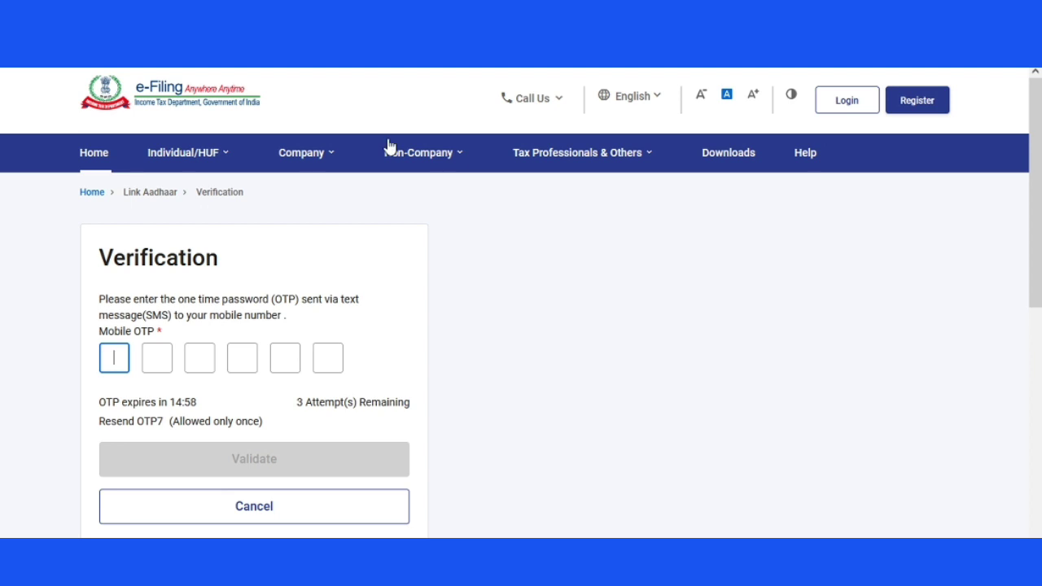
drag(101, 258, 251, 263)
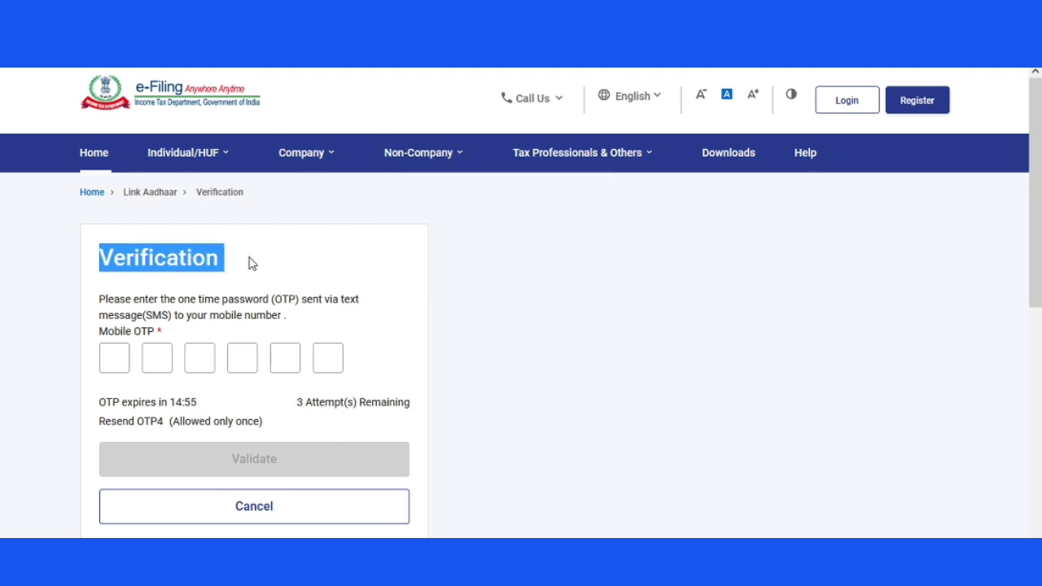
click(115, 361)
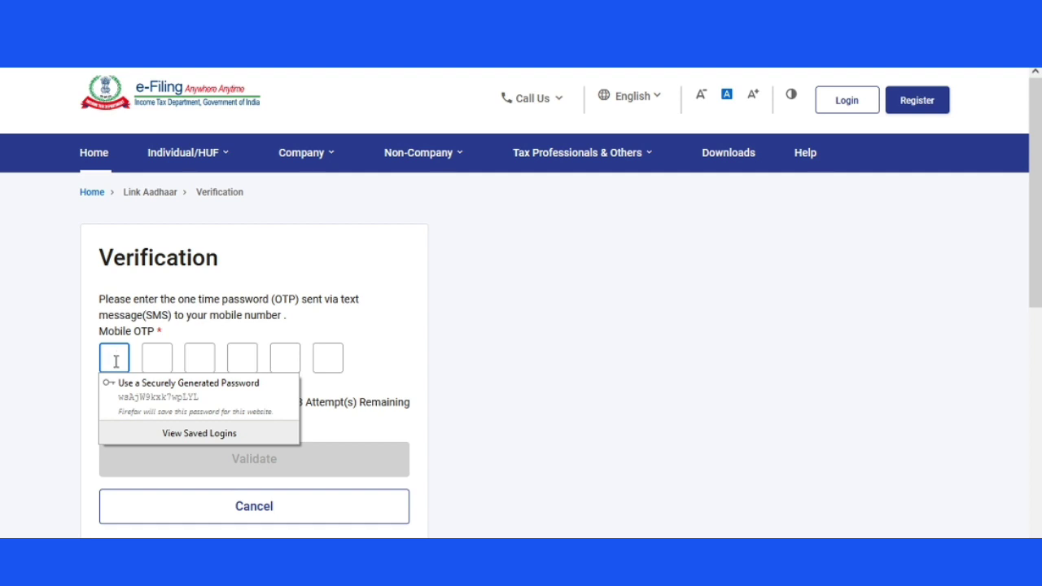
text(•••••)
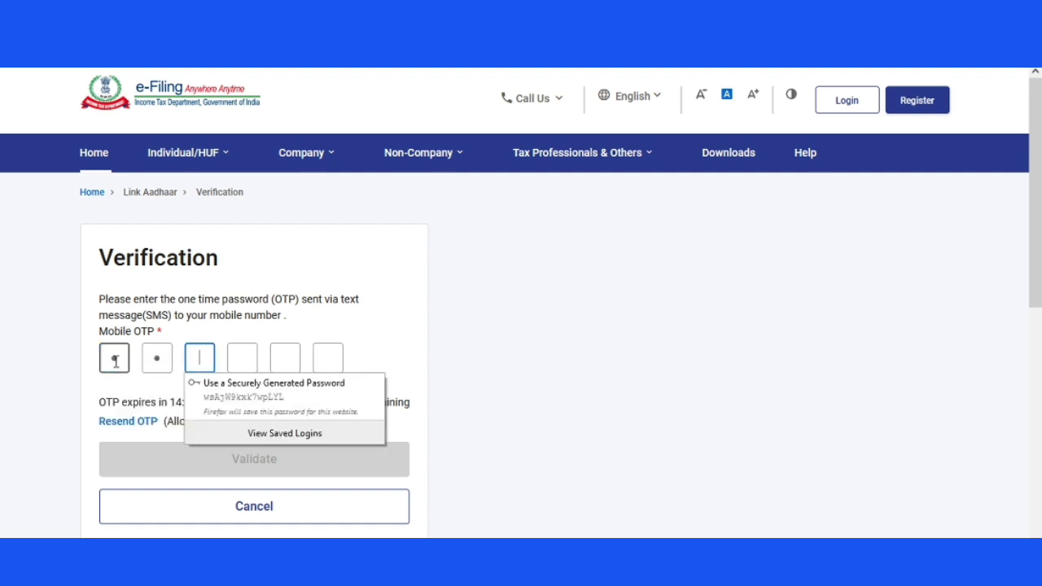
text(•)
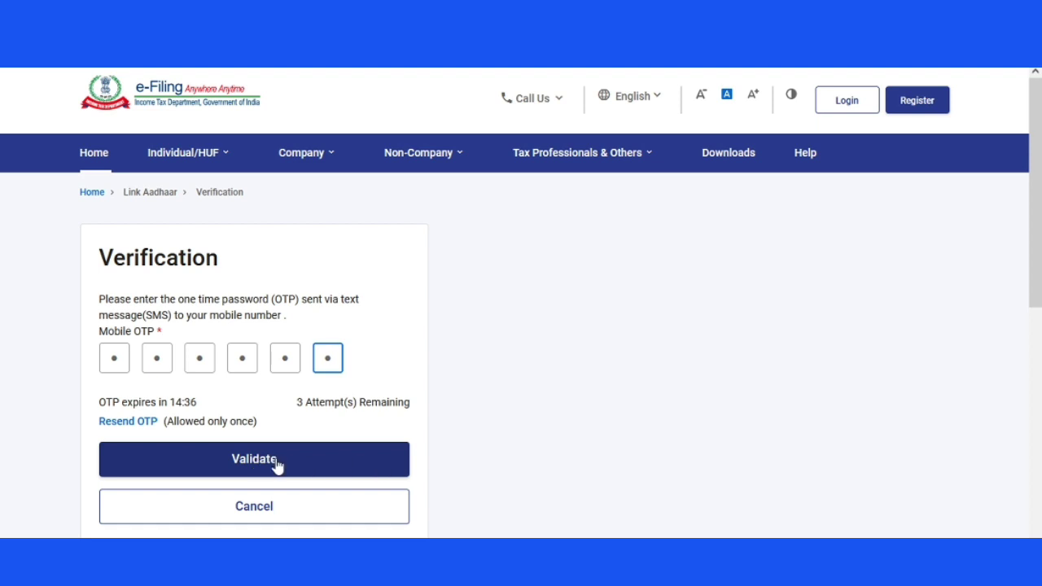
click(428, 152)
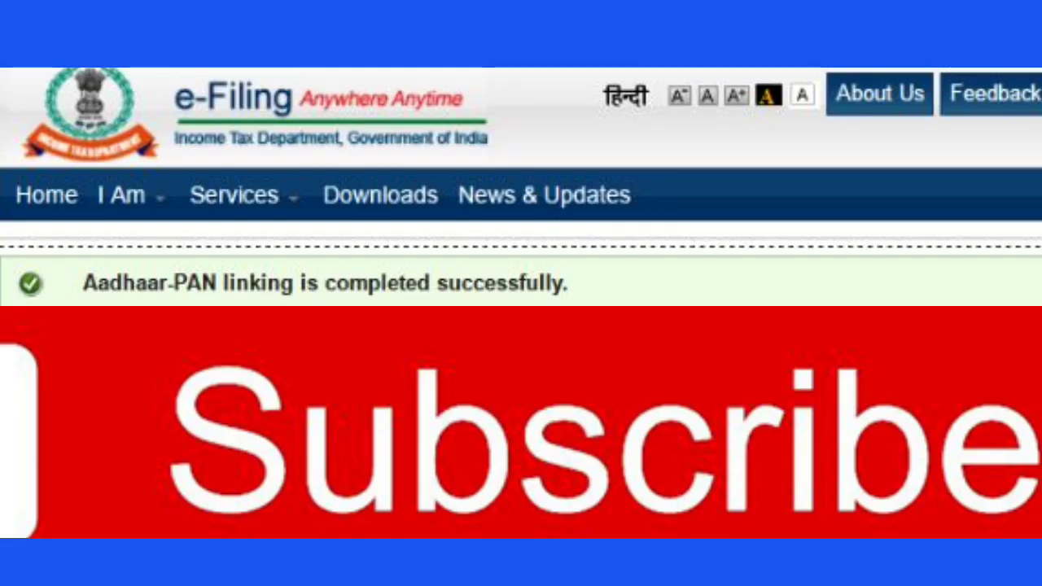